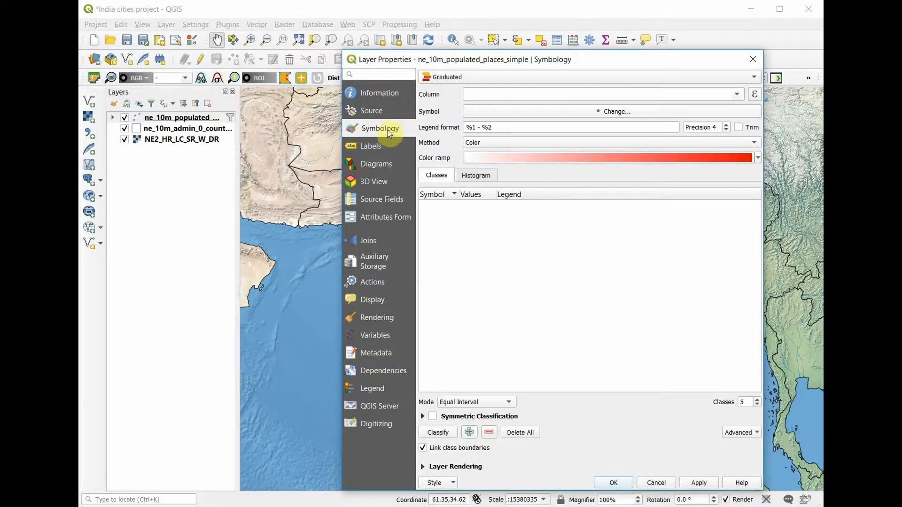
- Use the Graduated renderer for the populated places layer, based on the pop_max column
click(611, 84)
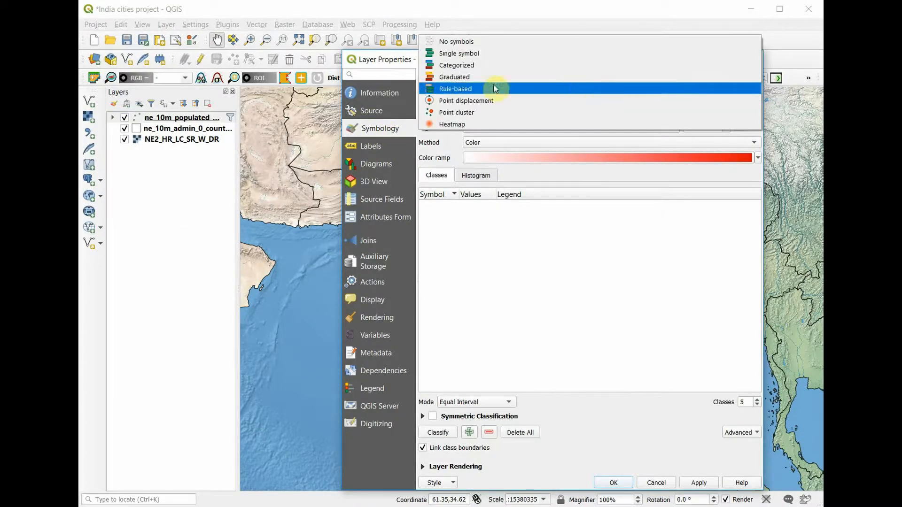
click(448, 79)
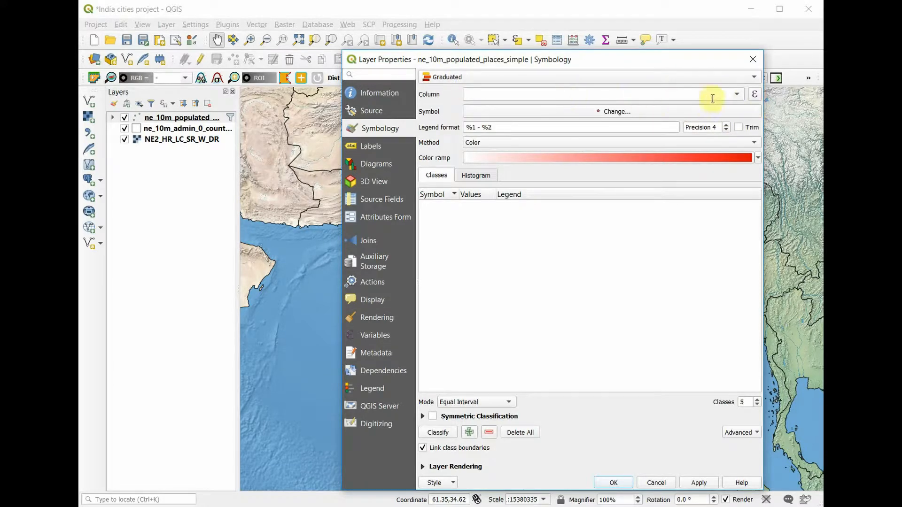
click(738, 97)
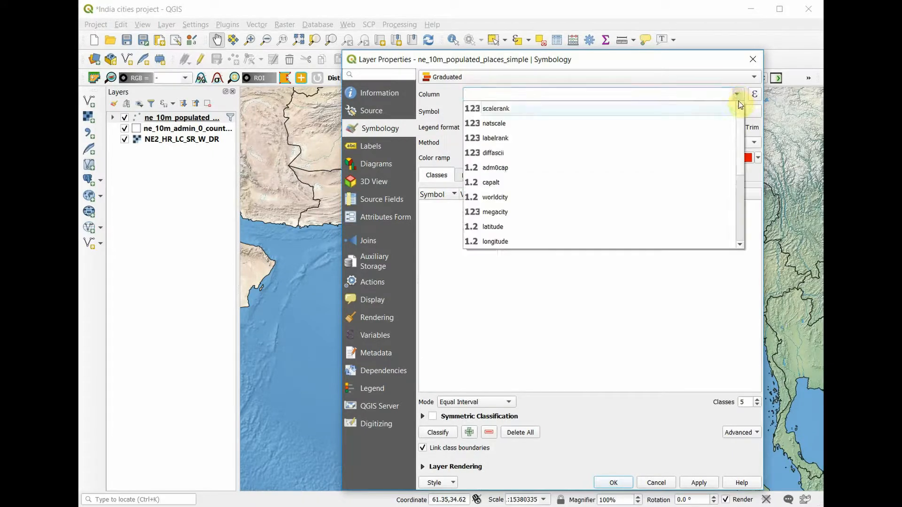
drag(741, 127, 740, 188)
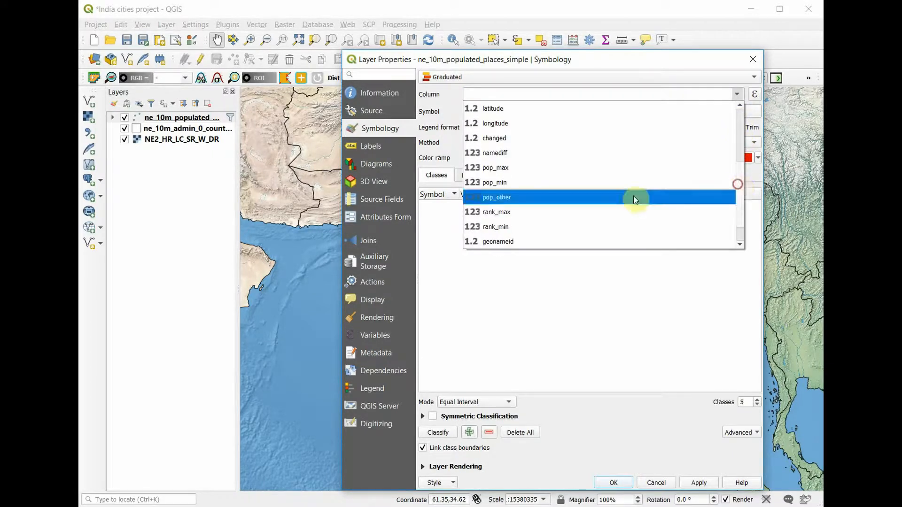
click(571, 166)
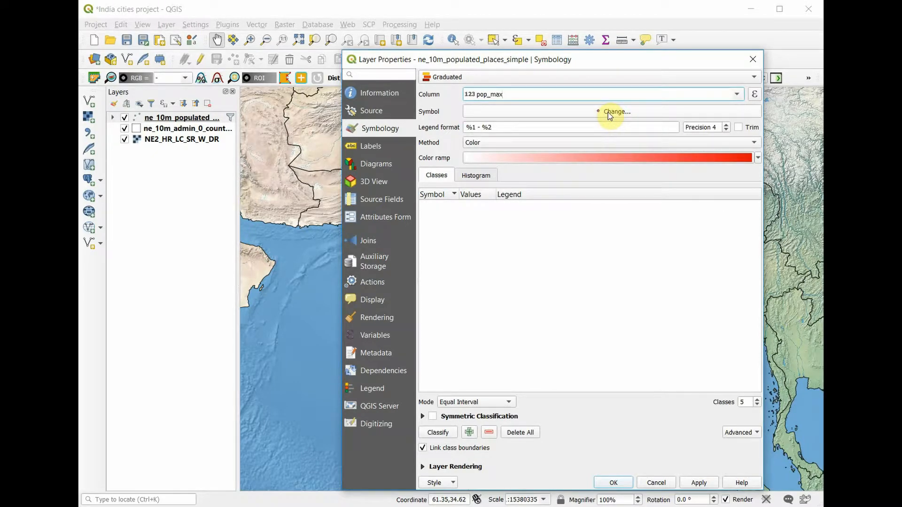
- Set the graduated method to Size, classify the populated places, and apply the styling to the map
click(571, 142)
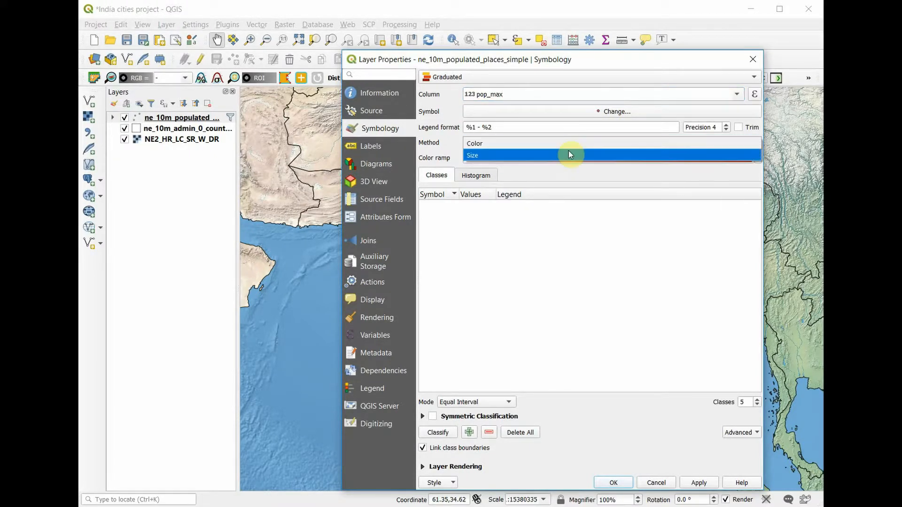
click(568, 154)
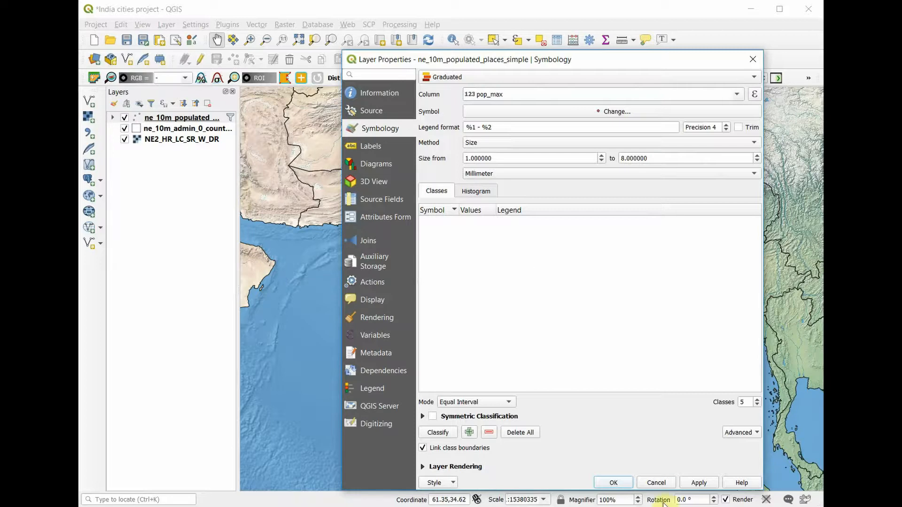
click(436, 433)
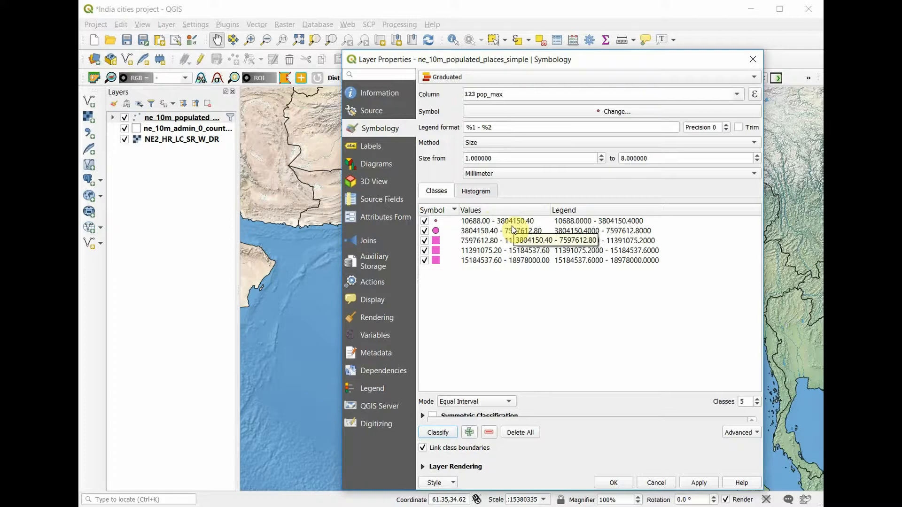
click(614, 483)
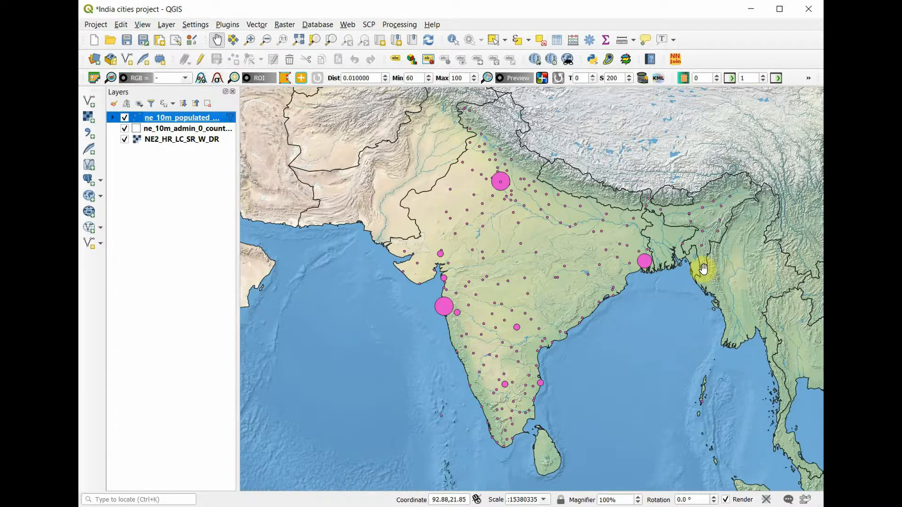
- Change the populated places classification mode to Natural Breaks (Jenks) and apply it to the map
double_click(163, 119)
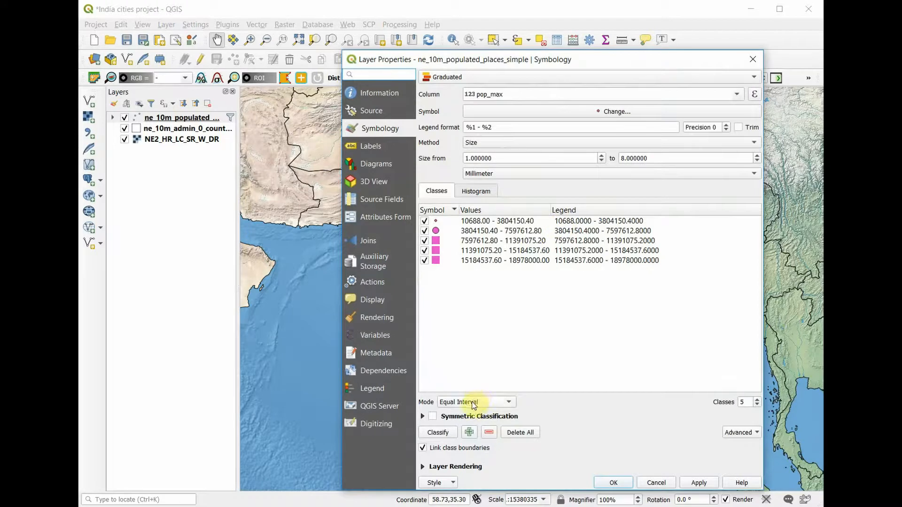
click(495, 405)
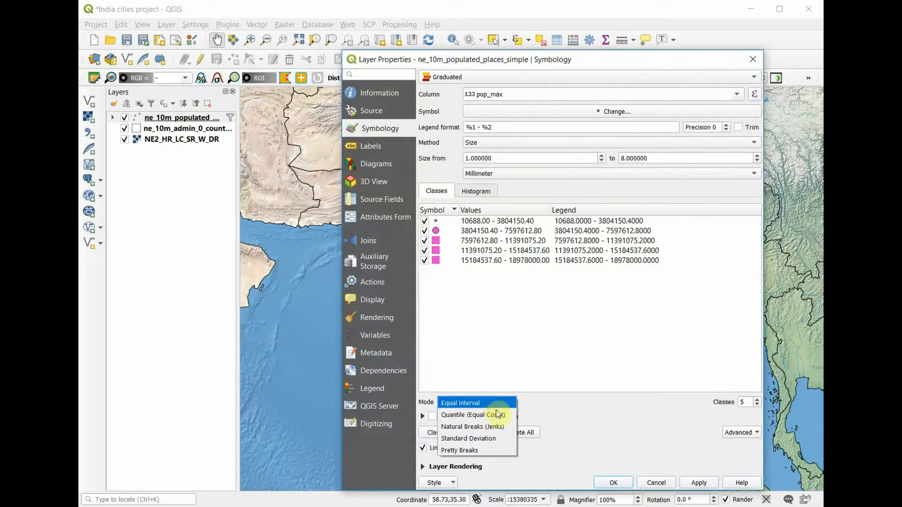
click(500, 427)
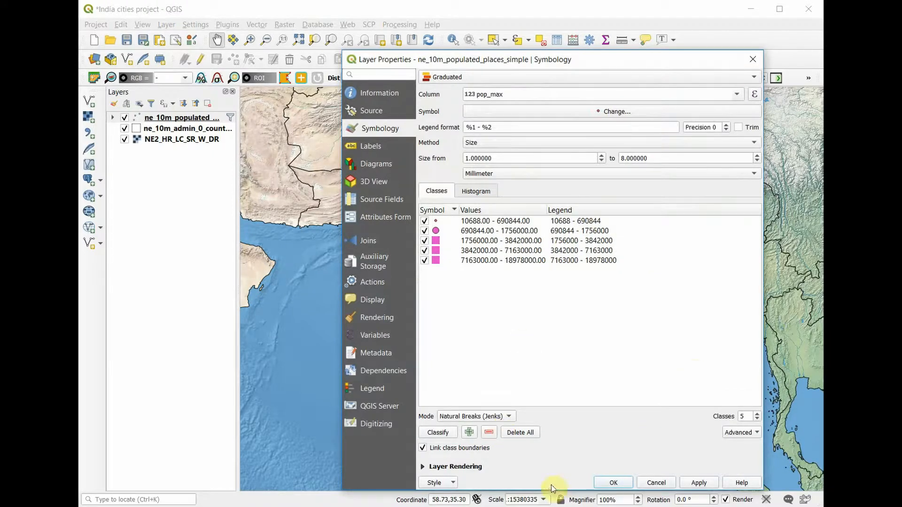
click(614, 483)
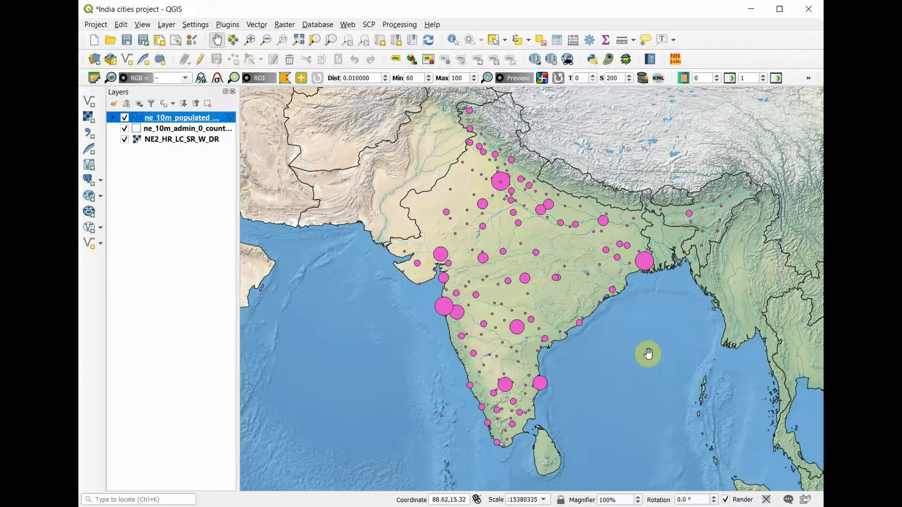
- Reclassify the populated places with Pretty Breaks and a class count of 7, and apply it to the map
double_click(160, 119)
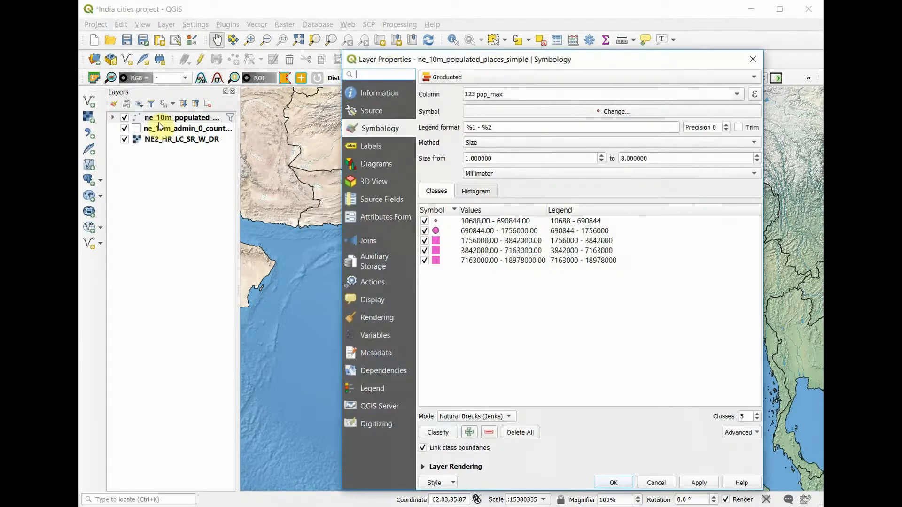
click(491, 417)
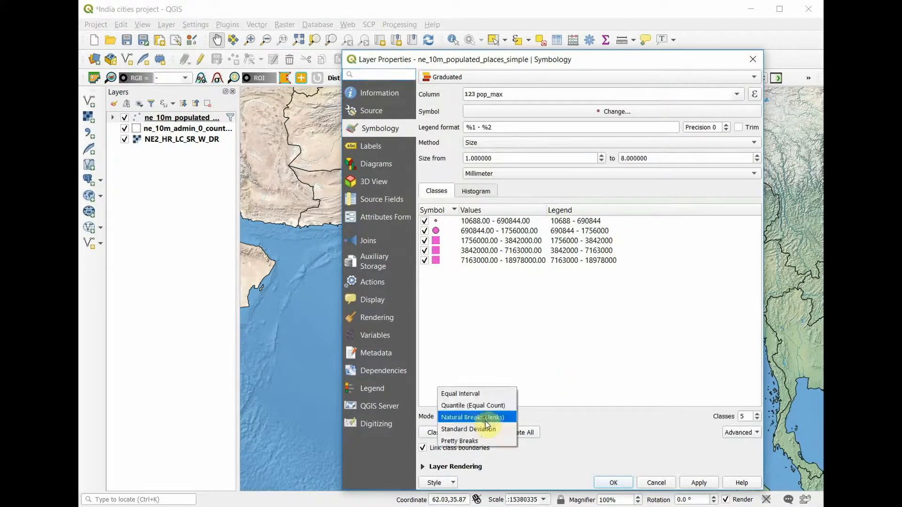
click(501, 443)
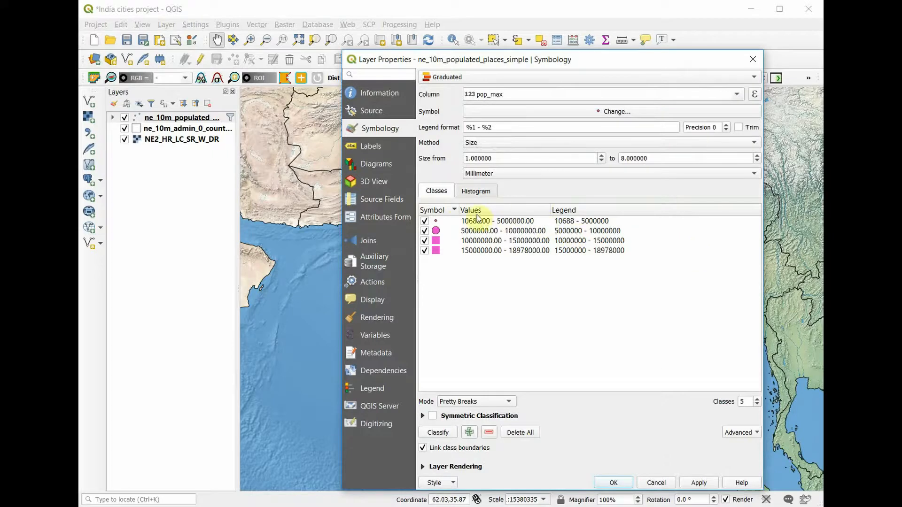
click(757, 399)
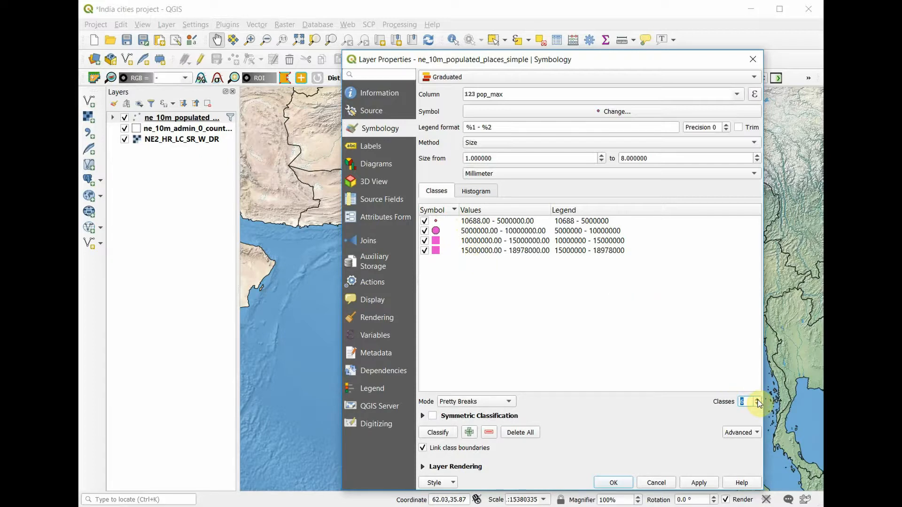
click(445, 432)
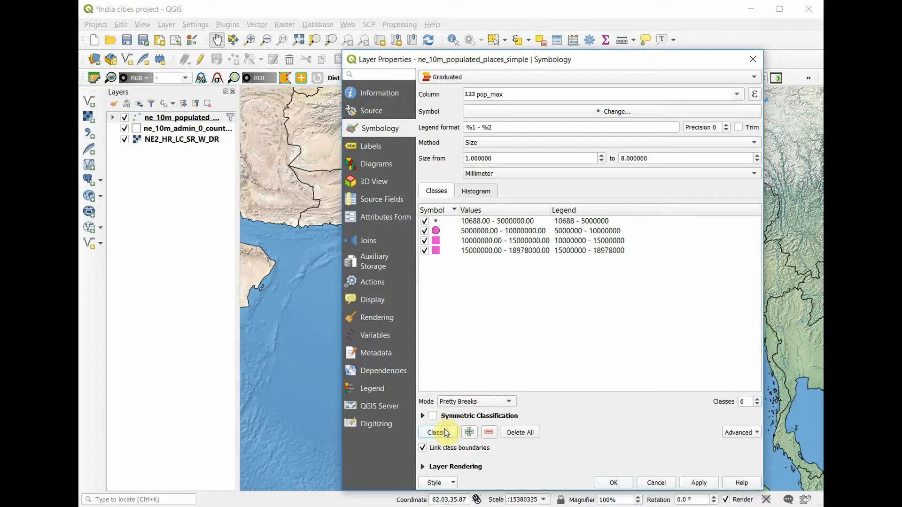
click(757, 399)
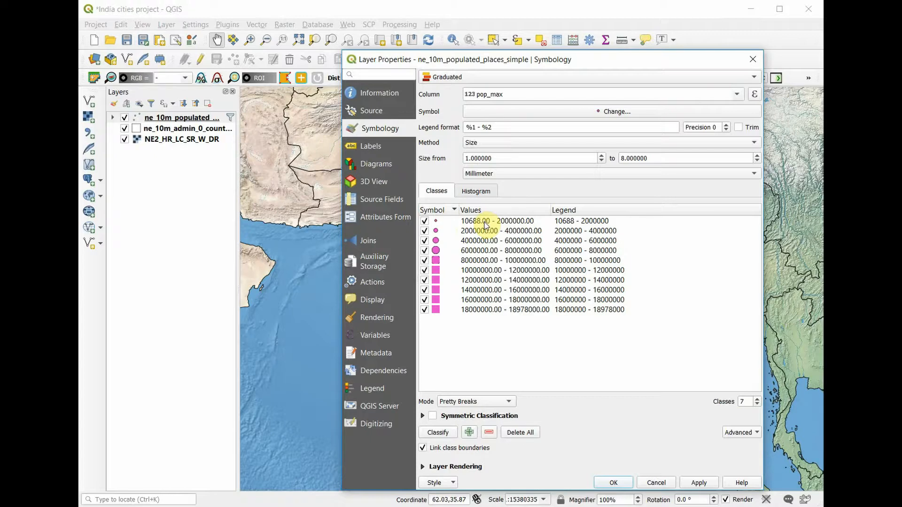
click(615, 484)
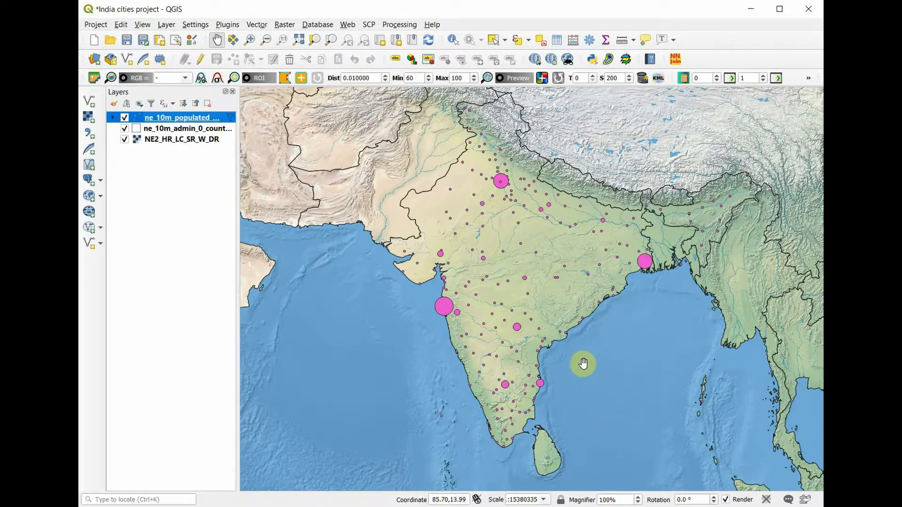
- Reclassify the populated places with Natural Breaks (Jenks) into 3 classes and apply it to the map
double_click(171, 119)
click(502, 400)
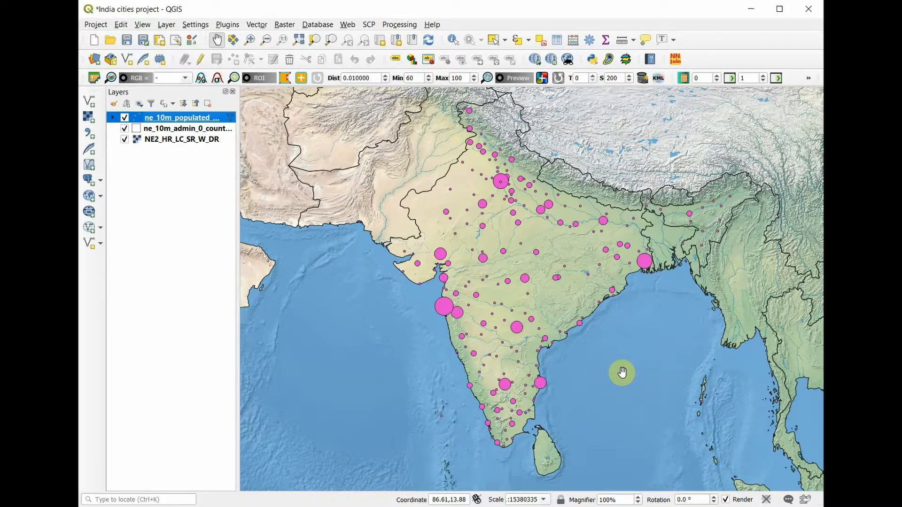
double_click(205, 118)
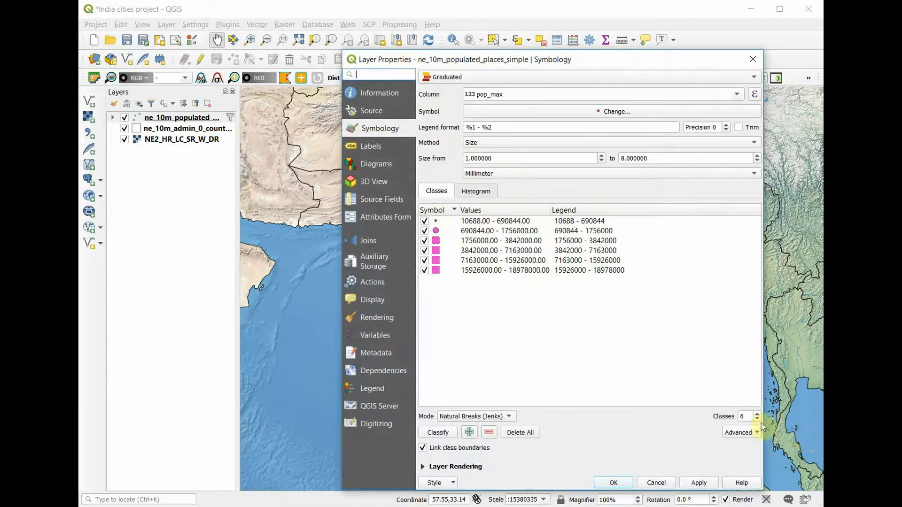
click(757, 420)
click(757, 420)
click(757, 420)
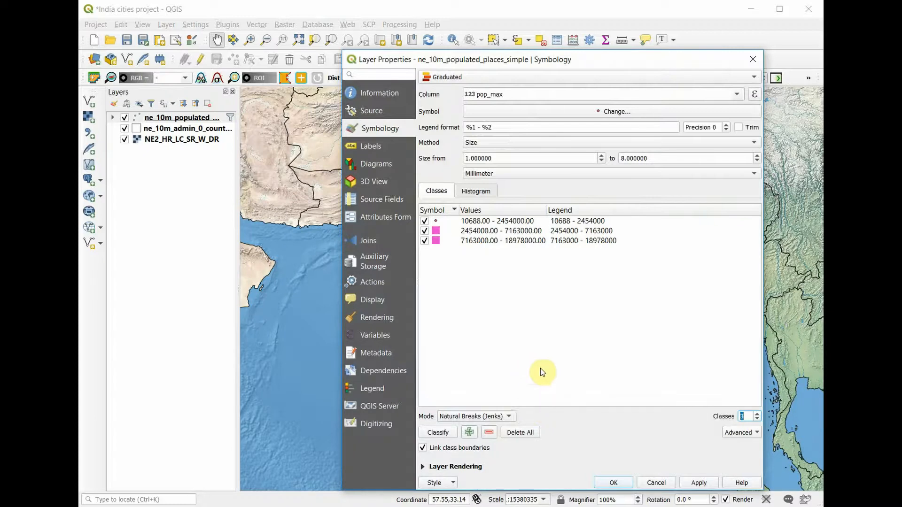
click(610, 483)
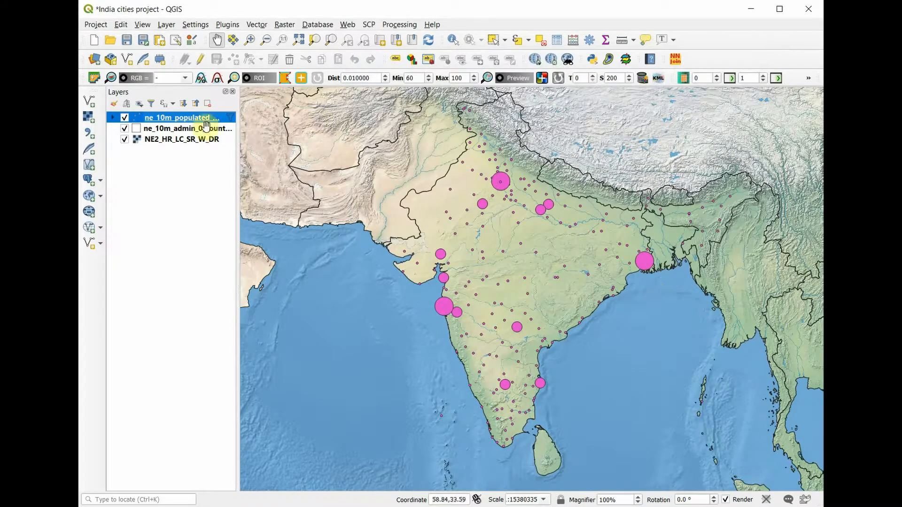
- Expand the populated places layer's legend and inspect the symbol settings of the lowest population class
click(113, 118)
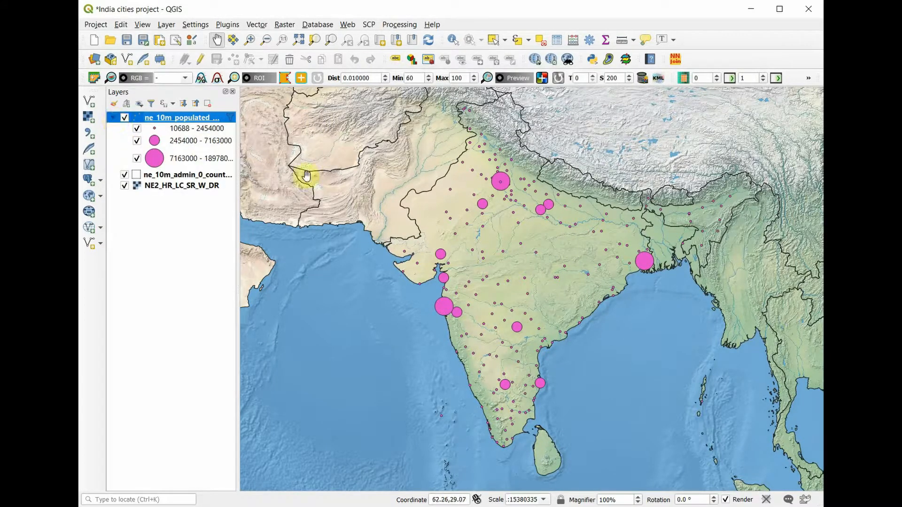
click(179, 131)
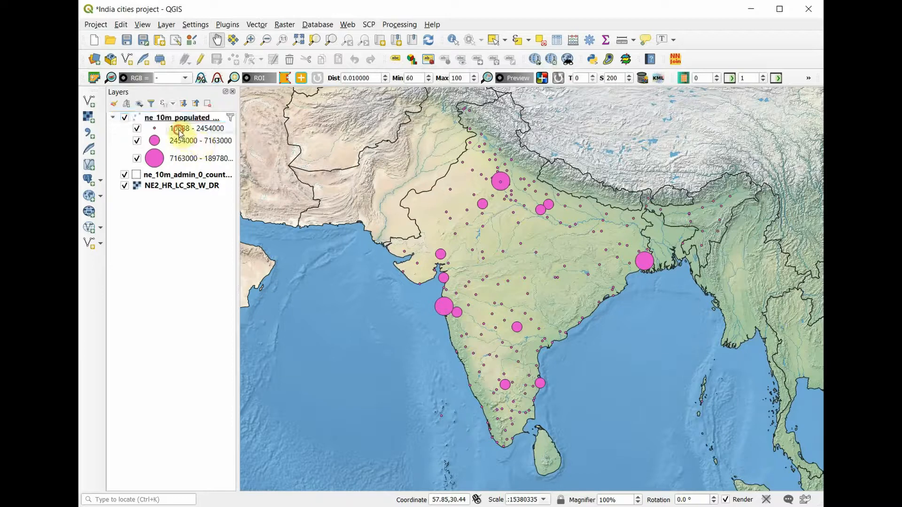
double_click(179, 131)
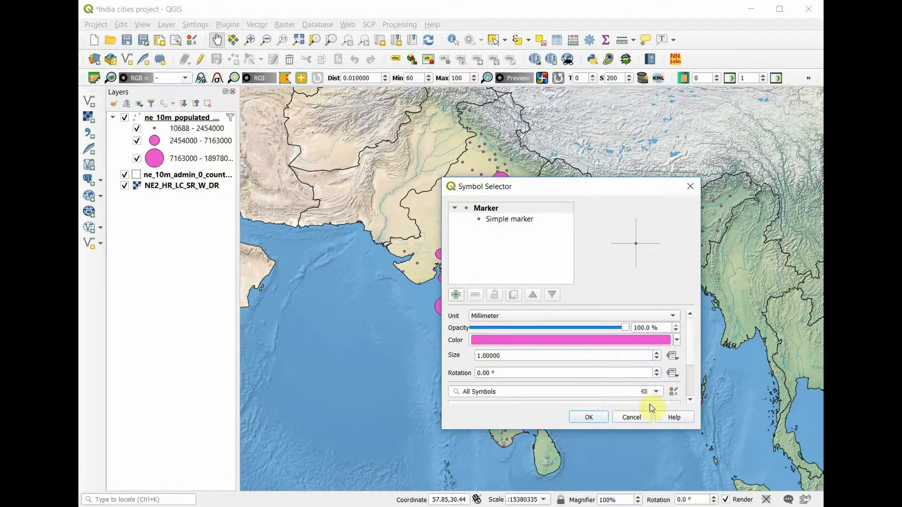
click(593, 419)
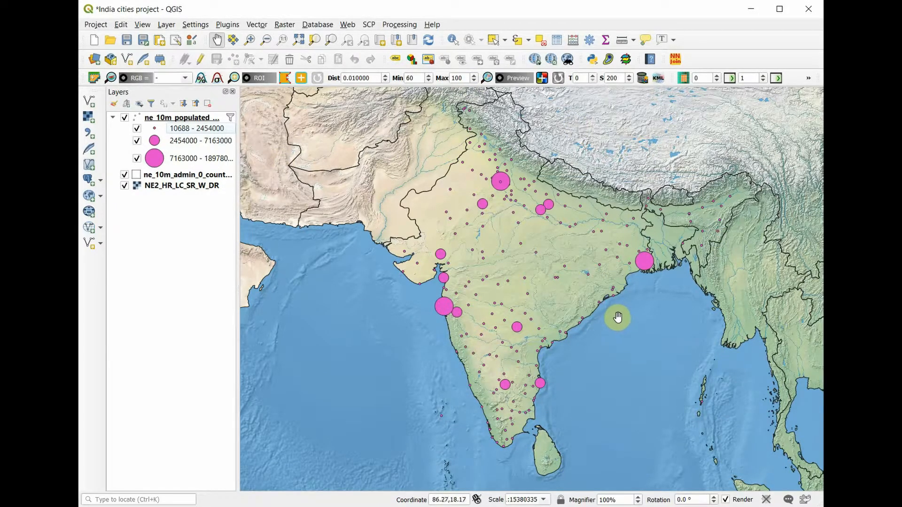
- Try the Rule-based renderer on the populated places layer
double_click(197, 128)
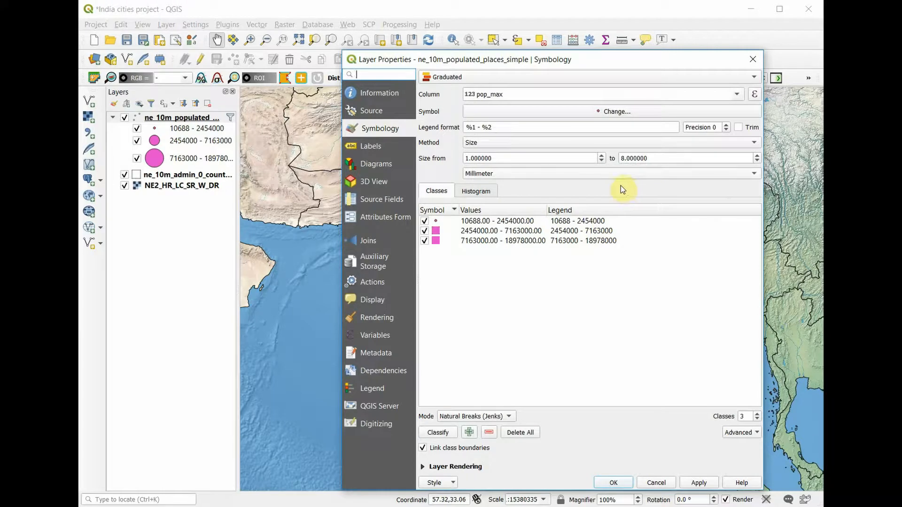
click(751, 78)
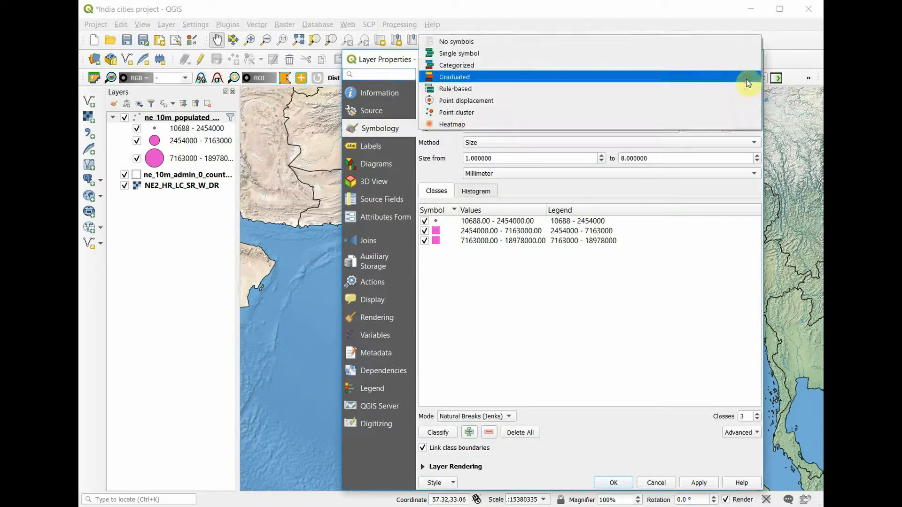
click(736, 90)
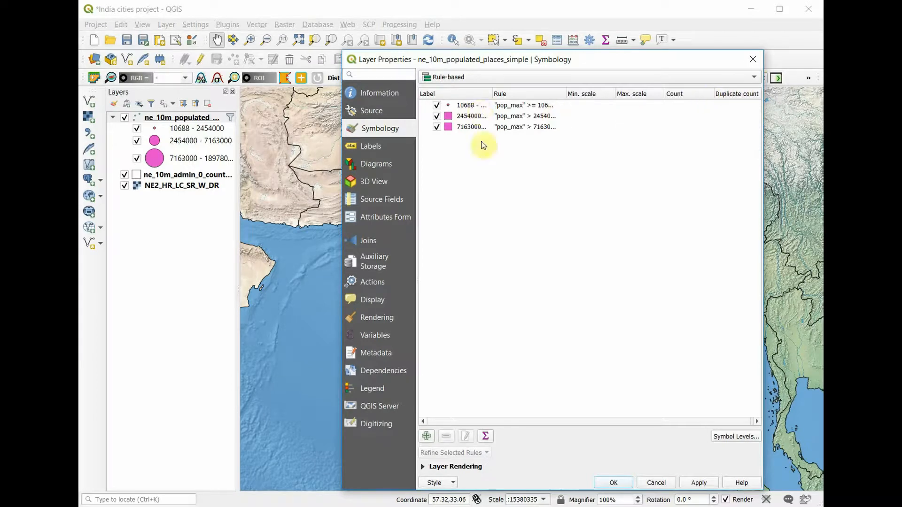
- Examine the filter expression of the lowest population rule, and close the rule and layer properties without saving
click(514, 108)
double_click(514, 108)
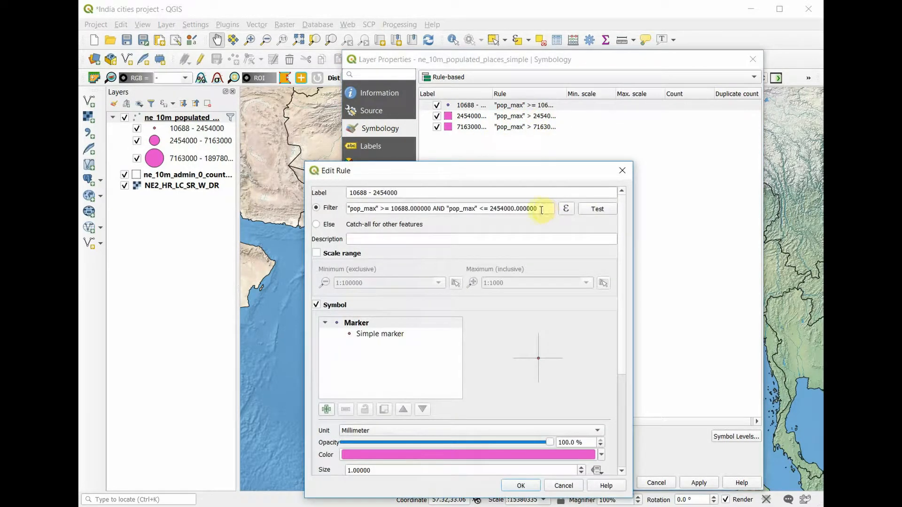
click(566, 208)
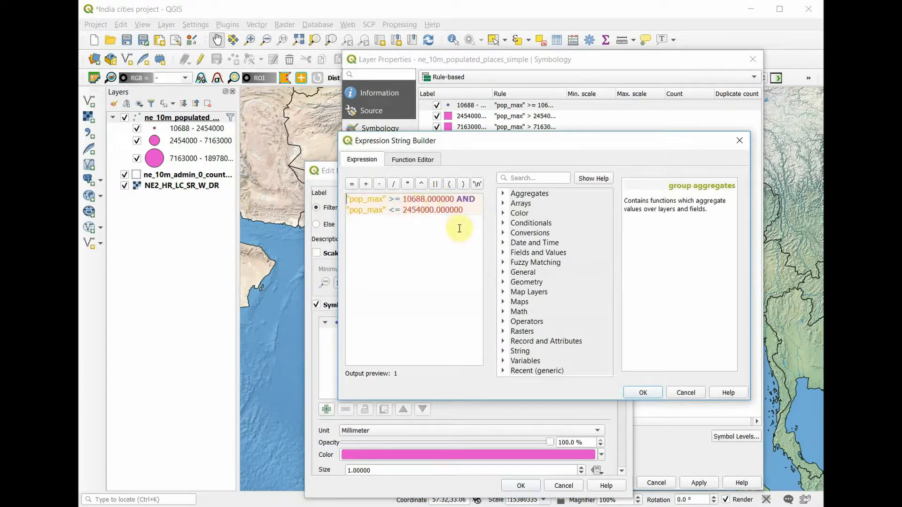
click(566, 489)
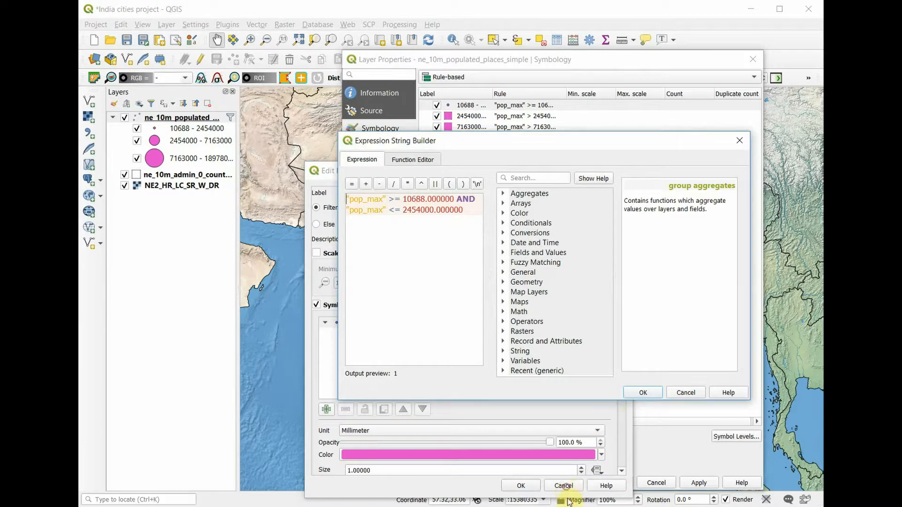
click(660, 392)
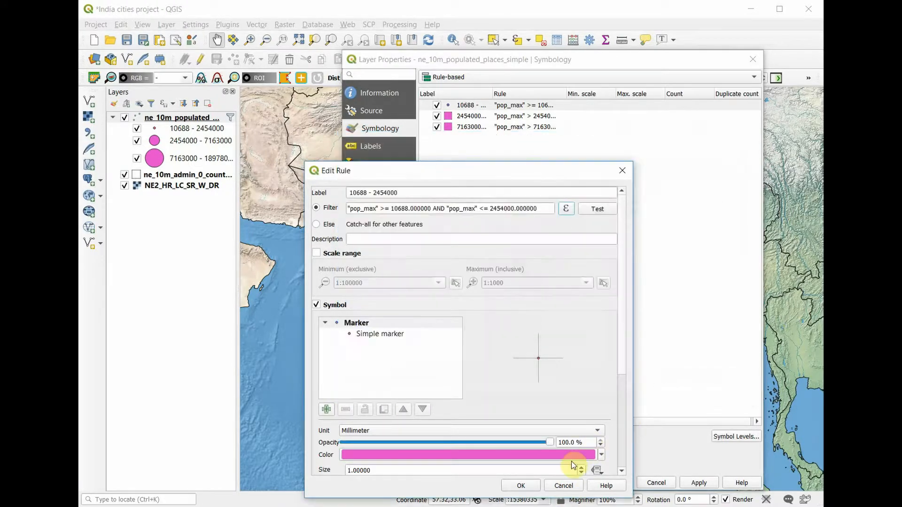
click(565, 486)
click(555, 223)
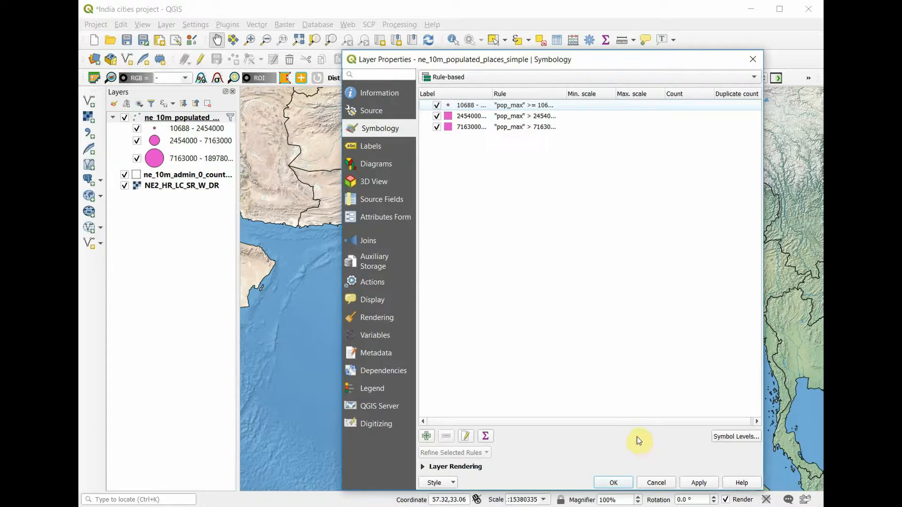
click(657, 482)
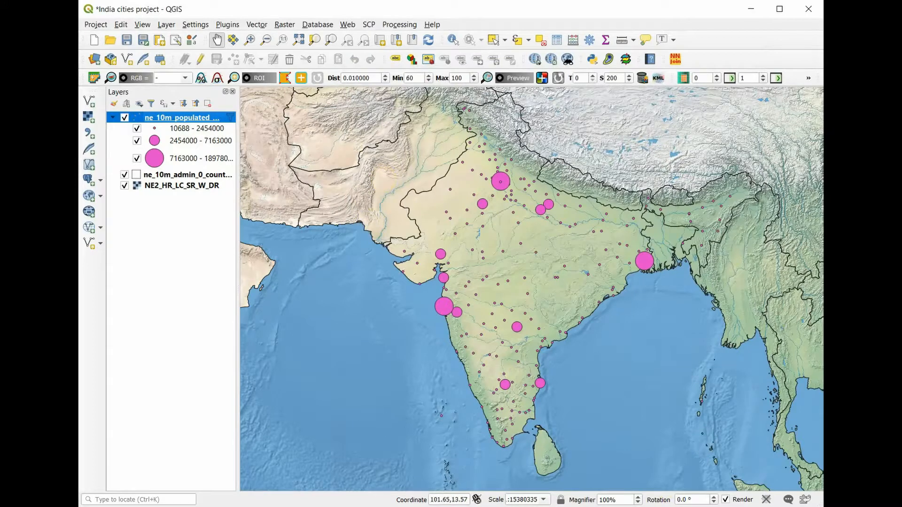